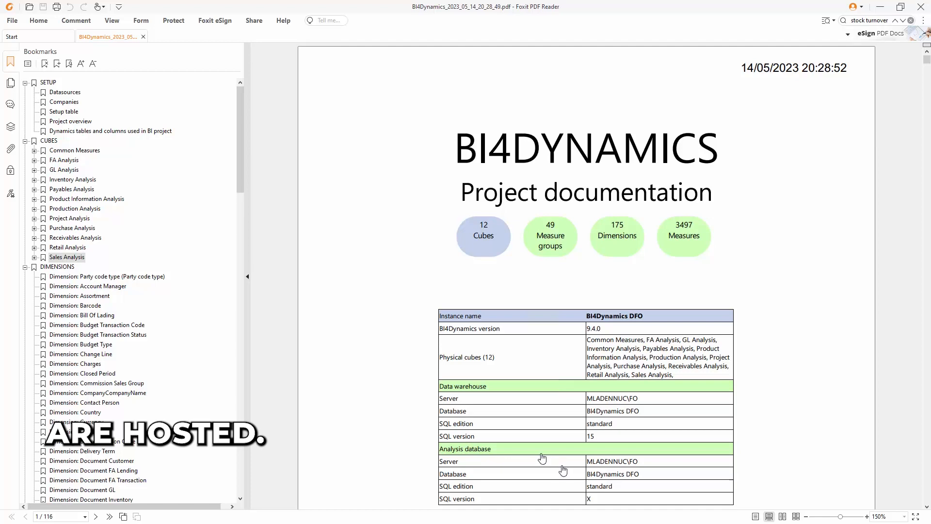
Jump through the Datasources, Project overview and GL Analysis cube sections
left_click(62, 92)
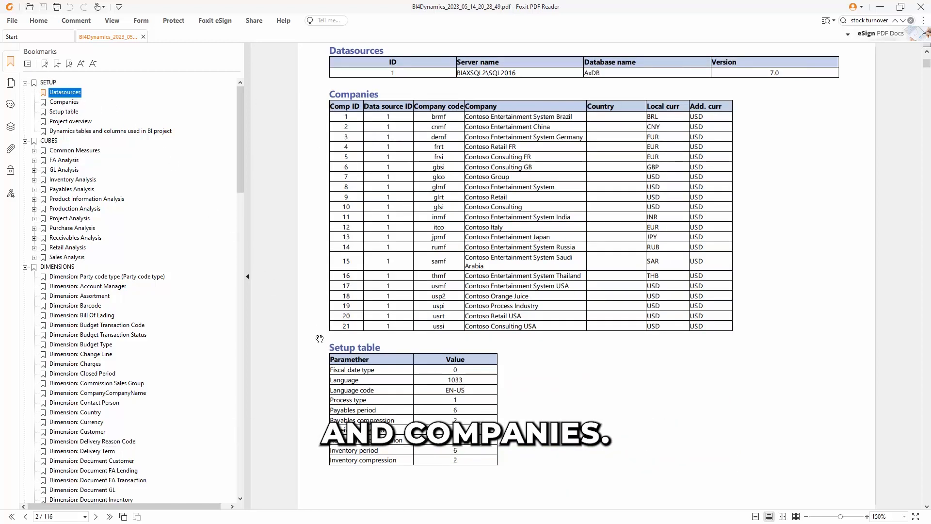
left_click(61, 123)
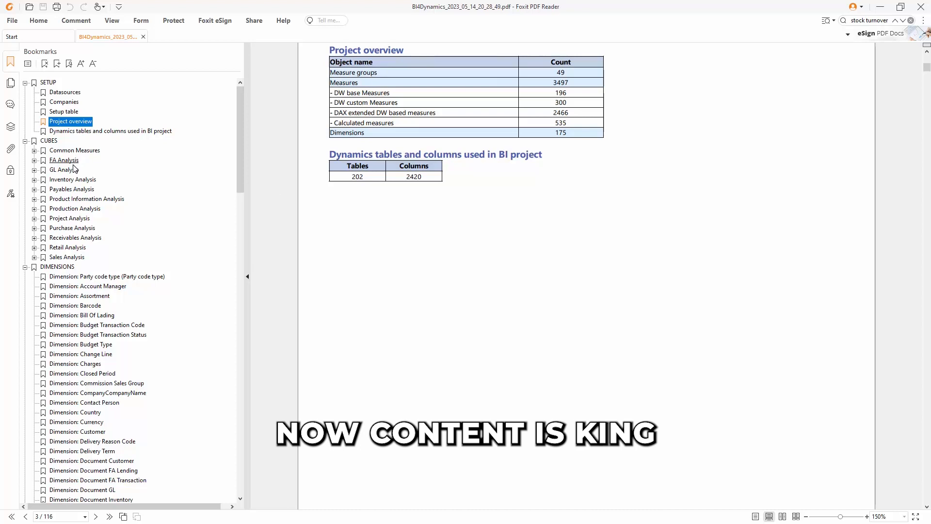
left_click(66, 172)
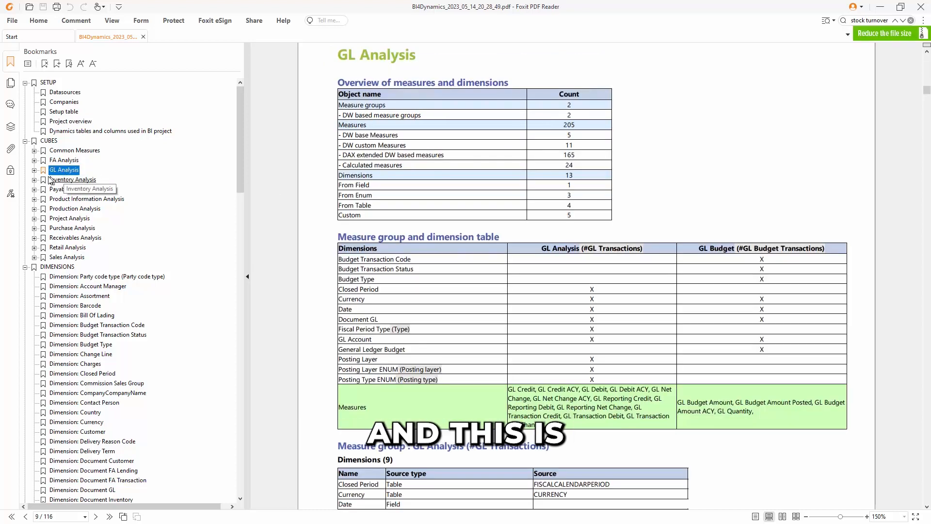
Expand the GL Analysis and Inventory Analysis contents and jump to the Inventory Journal measure group
left_click(34, 170)
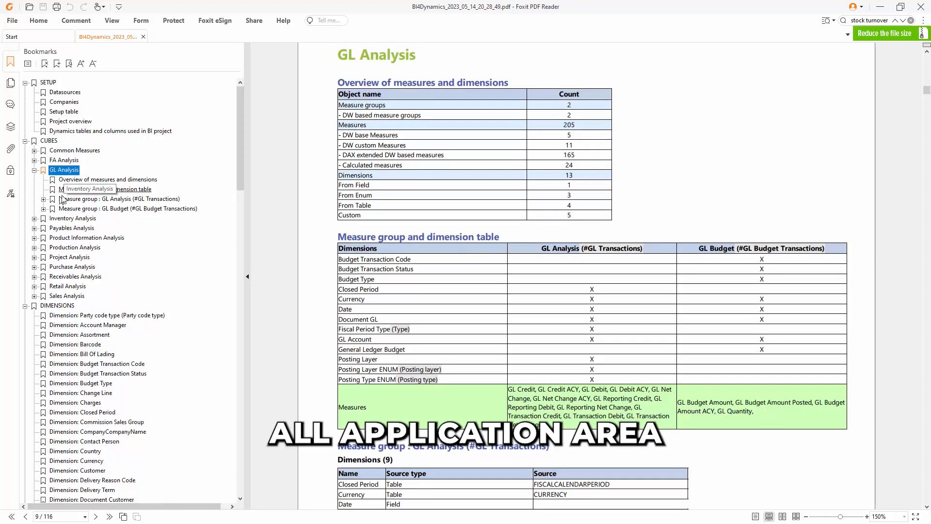
left_click(33, 219)
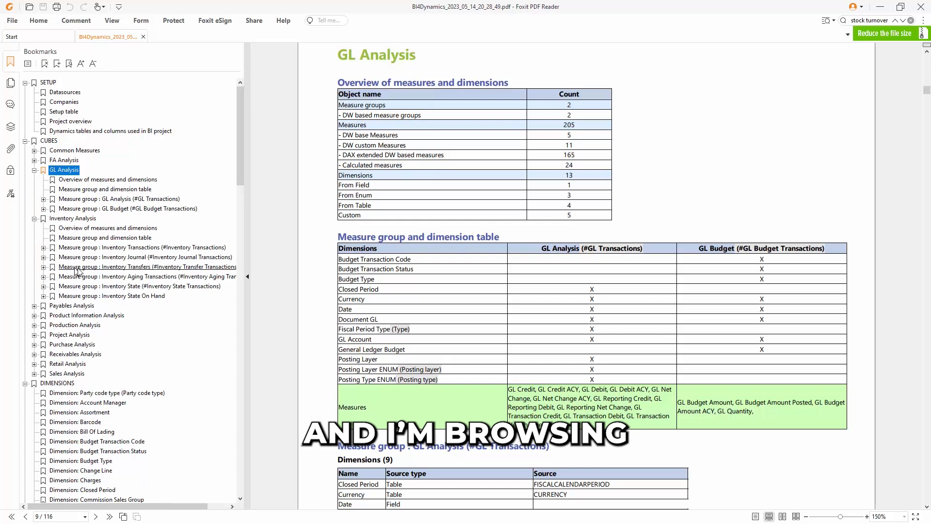
left_click(88, 258)
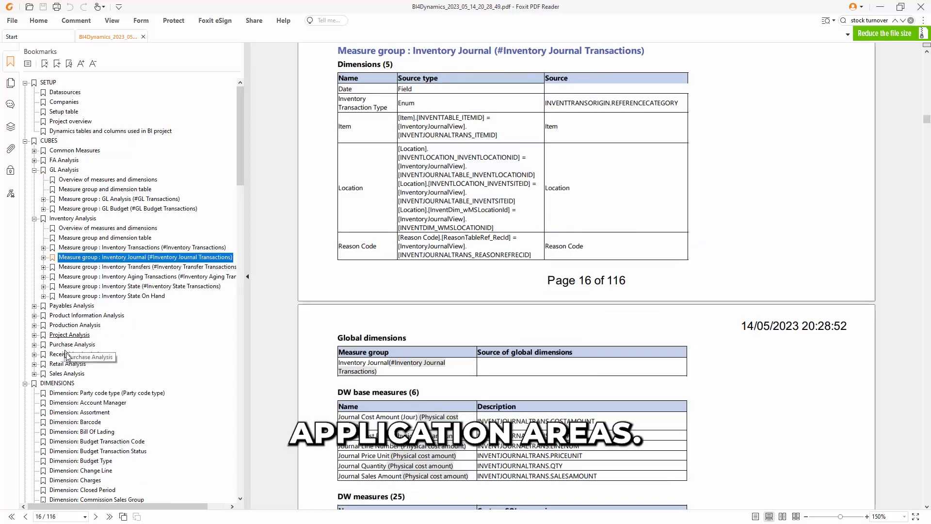
Jump to the Sales Analysis cube and list its measure groups
left_click(64, 374)
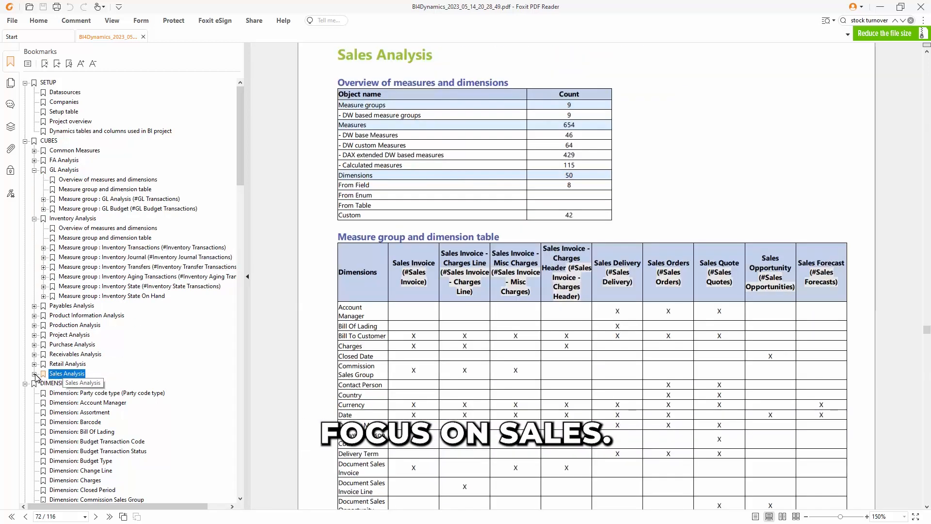
left_click(35, 374)
scroll(110, 291, "down", 6)
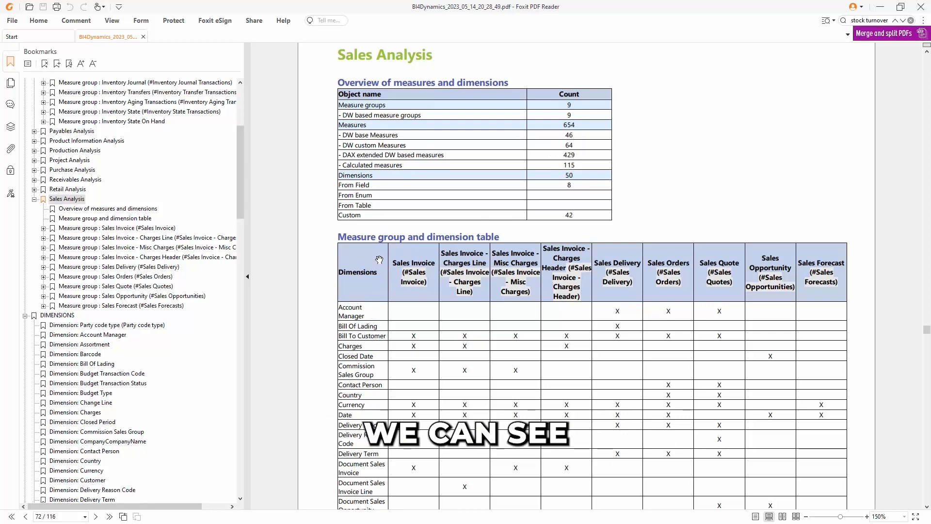
scroll(396, 252, "down", 3)
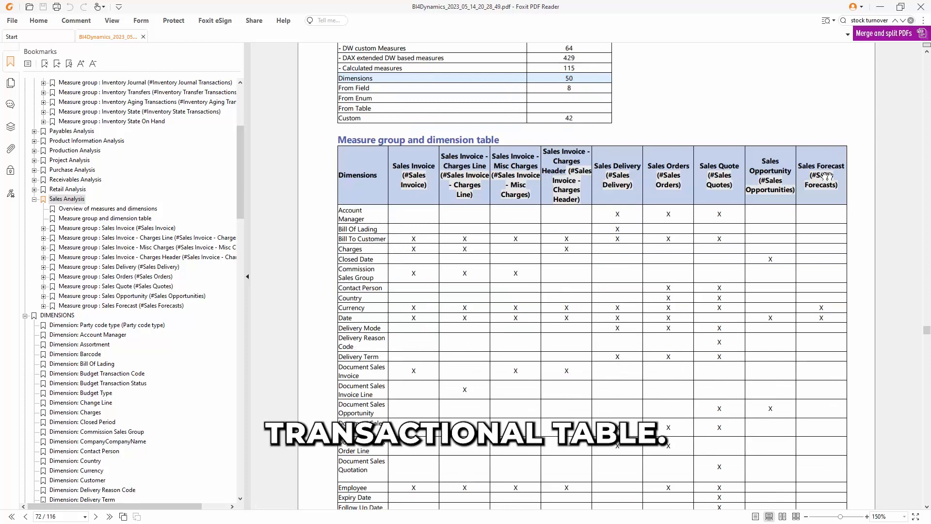
scroll(541, 208, "down", 8)
scroll(536, 217, "down", 10)
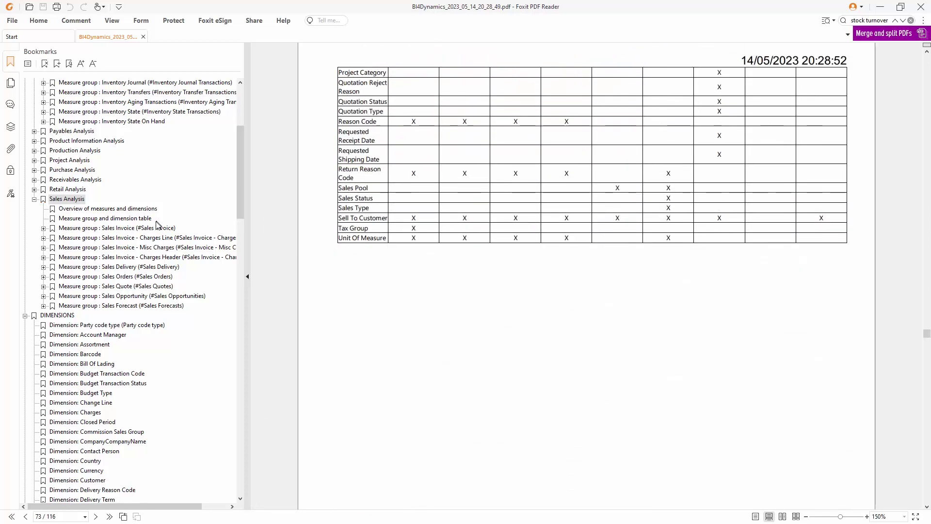
Jump to the Sales Invoice measure group's dimensions and DW measures details
left_click(127, 228)
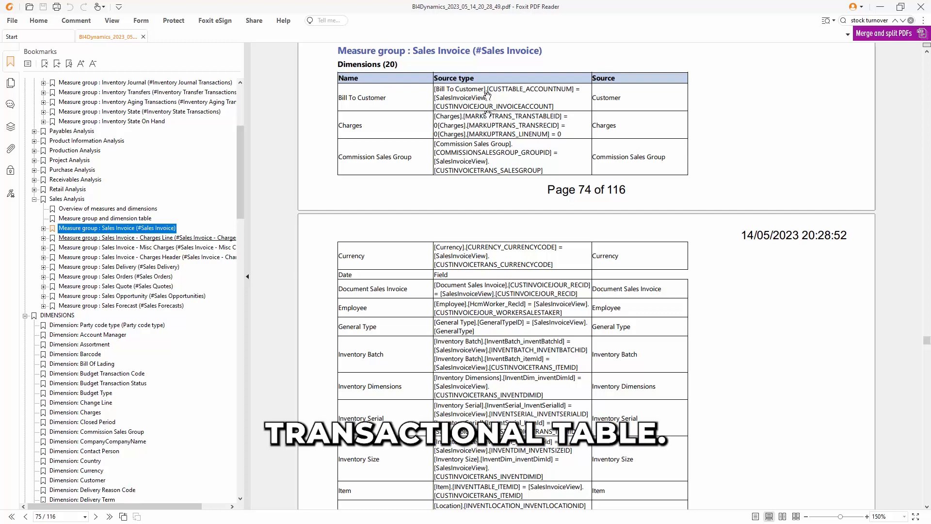
scroll(490, 325, "down", 3)
scroll(490, 322, "down", 3)
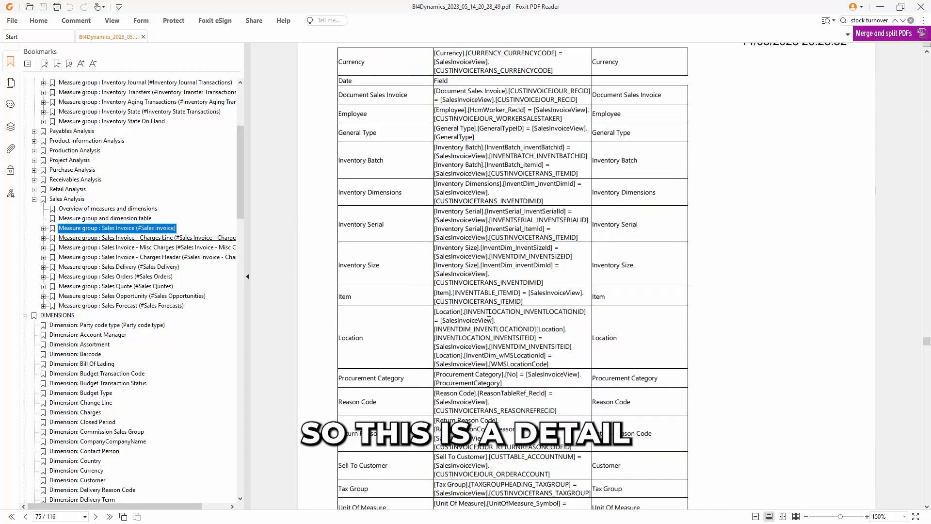
scroll(490, 314, "down", 3)
scroll(490, 307, "down", 3)
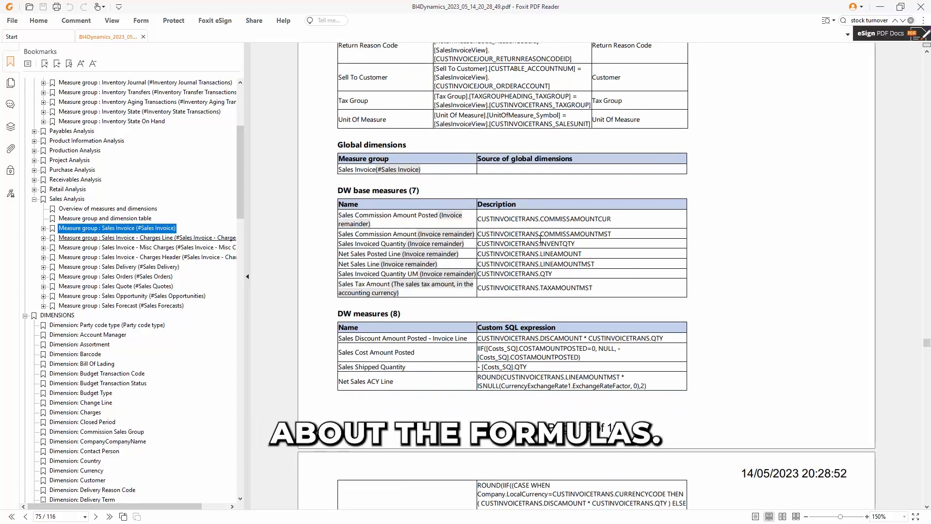
scroll(528, 236, "down", 2)
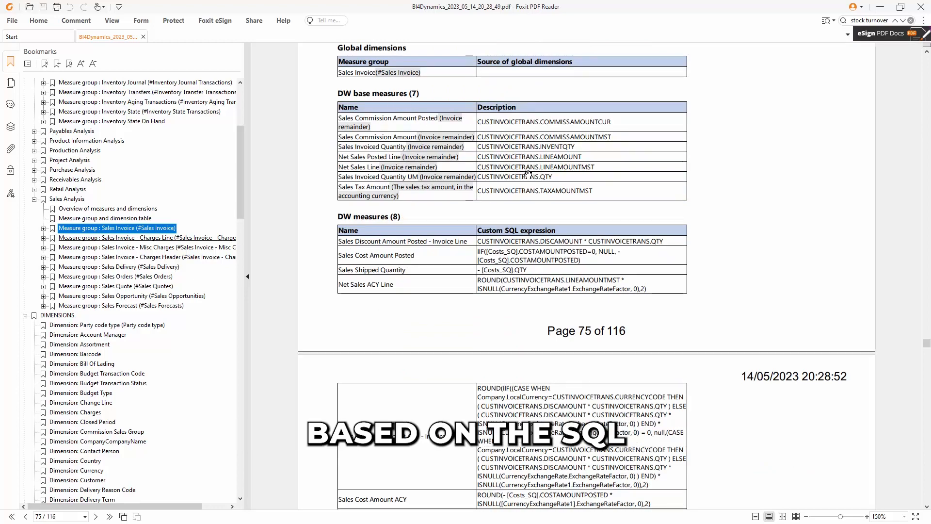
scroll(532, 200, "down", 4)
scroll(520, 268, "down", 4)
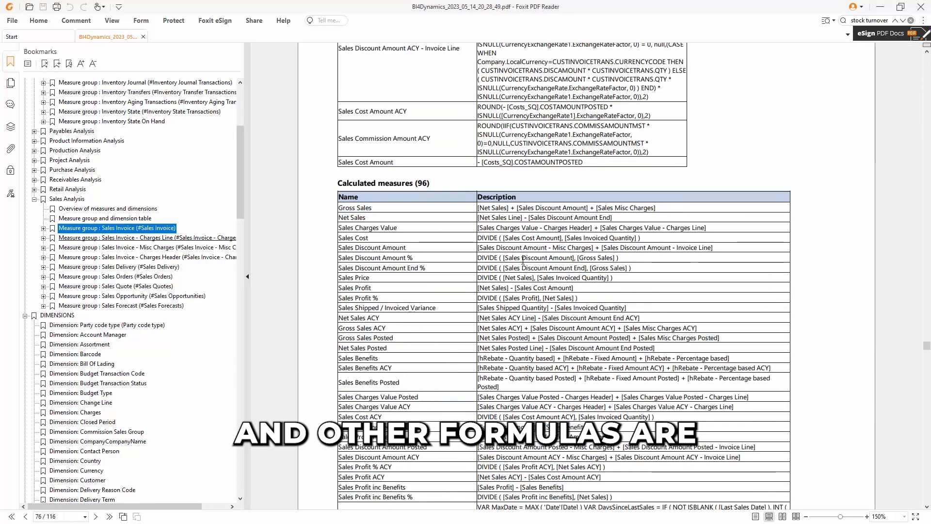
scroll(524, 260, "down", 4)
scroll(523, 255, "up", 2)
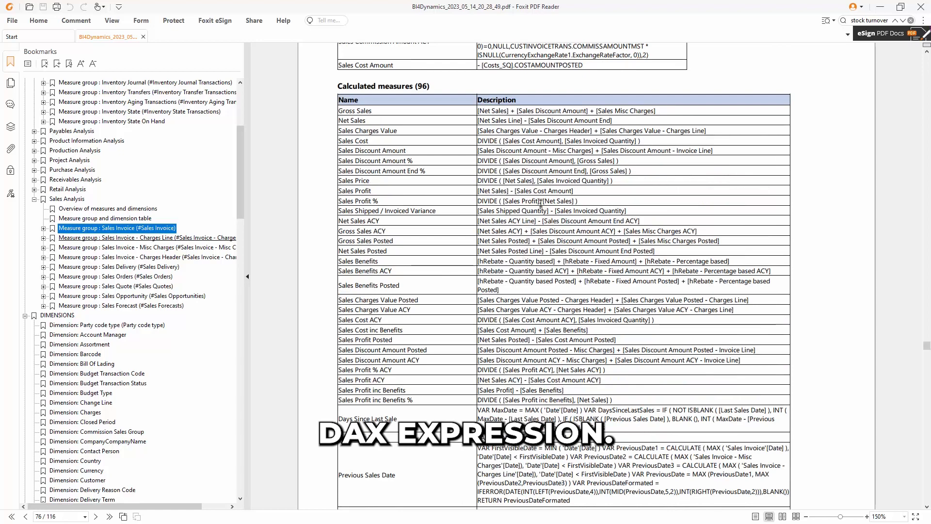
scroll(546, 240, "down", 2)
scroll(548, 249, "down", 4)
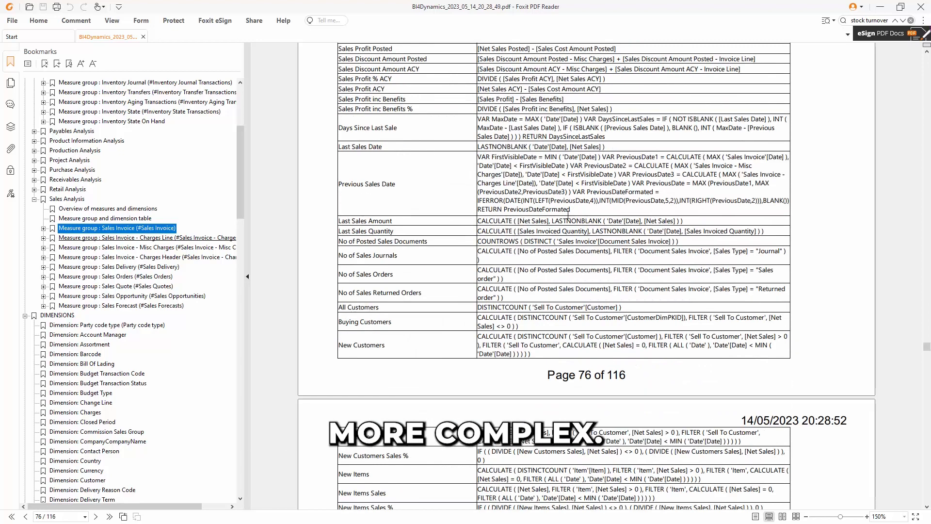
scroll(510, 163, "down", 2)
scroll(569, 217, "down", 4)
scroll(569, 217, "down", 5)
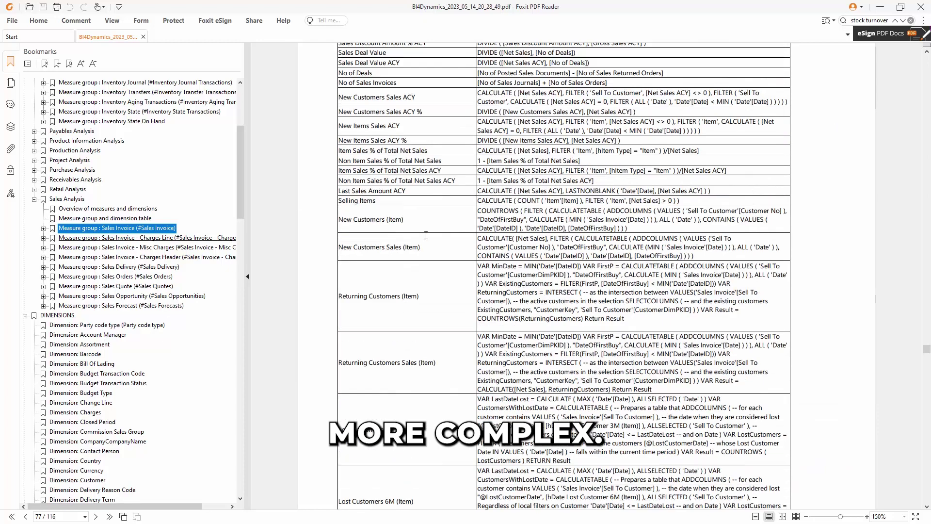
Jump to the Charges Header and Sales Delivery measure groups, then collapse the Sales Analysis contents
left_click(185, 238)
left_click(169, 257)
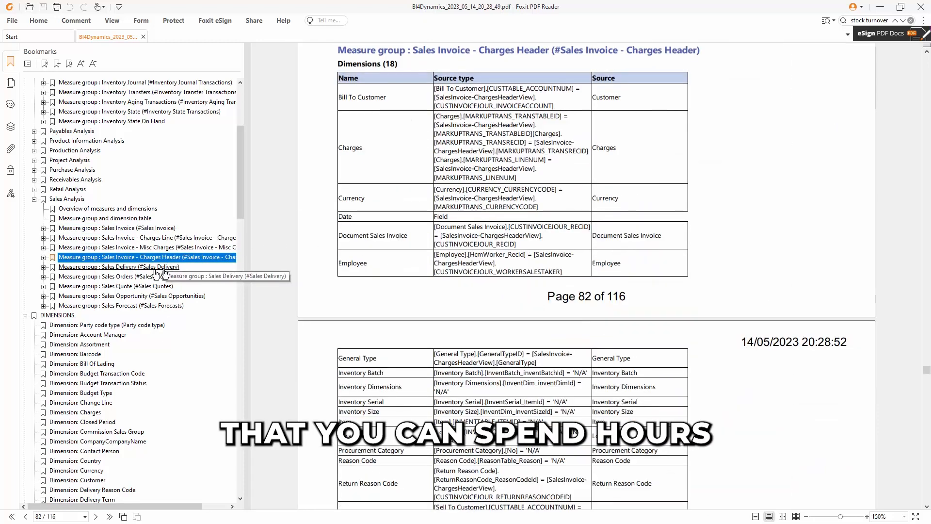
left_click(35, 198)
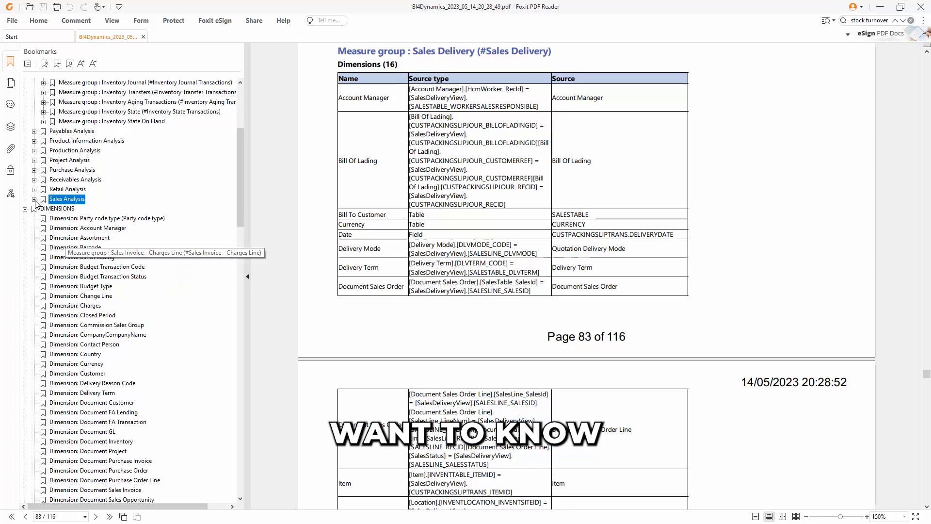
Find the next 'stock turnover' match, Stock Turnover Days on page 19
left_click(903, 20)
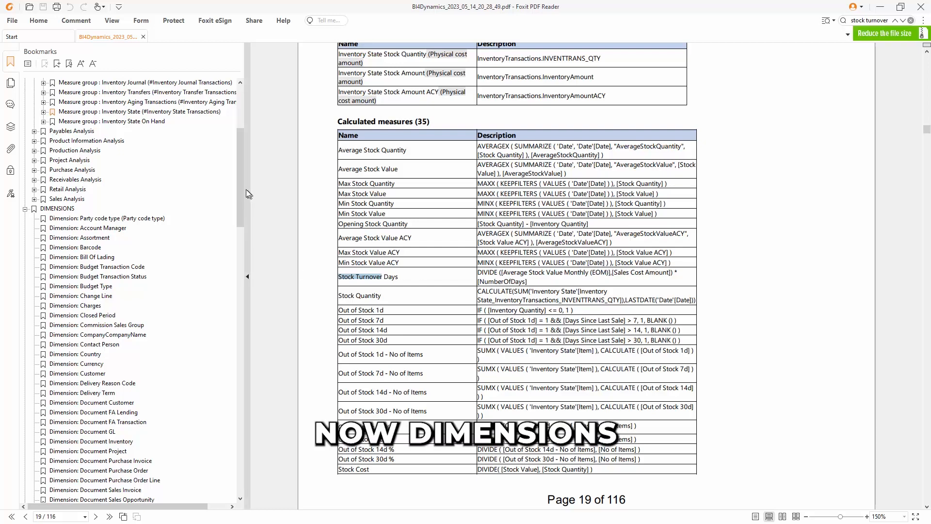
left_click_drag(240, 184, 244, 220)
Jump to the Customer dimension attributes and select the Country attribute's SQL formula text
left_click(93, 248)
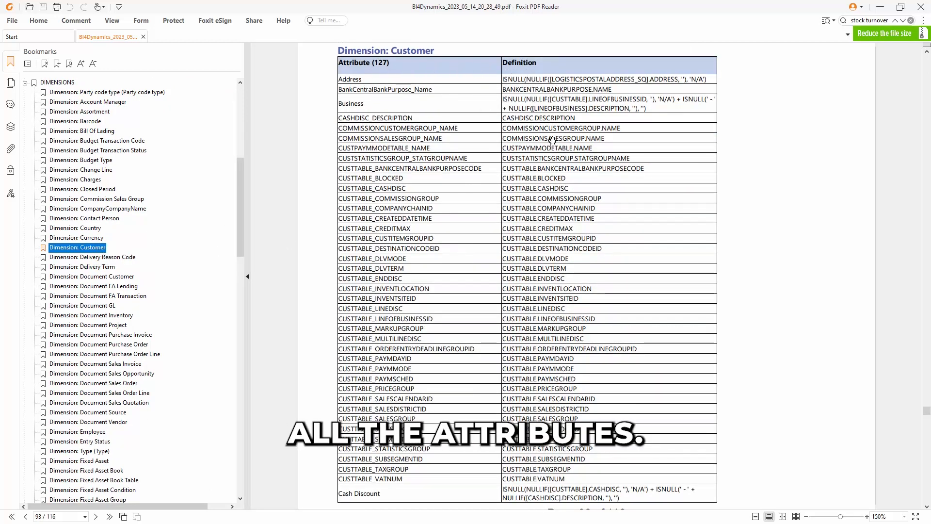
scroll(559, 146, "down", 5)
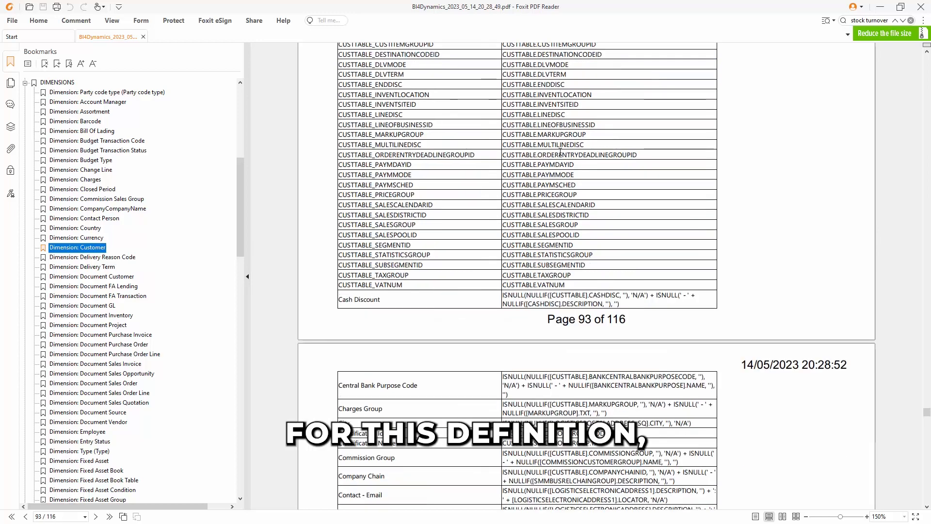
scroll(558, 152, "down", 5)
scroll(557, 155, "down", 2)
scroll(555, 232, "down", 3)
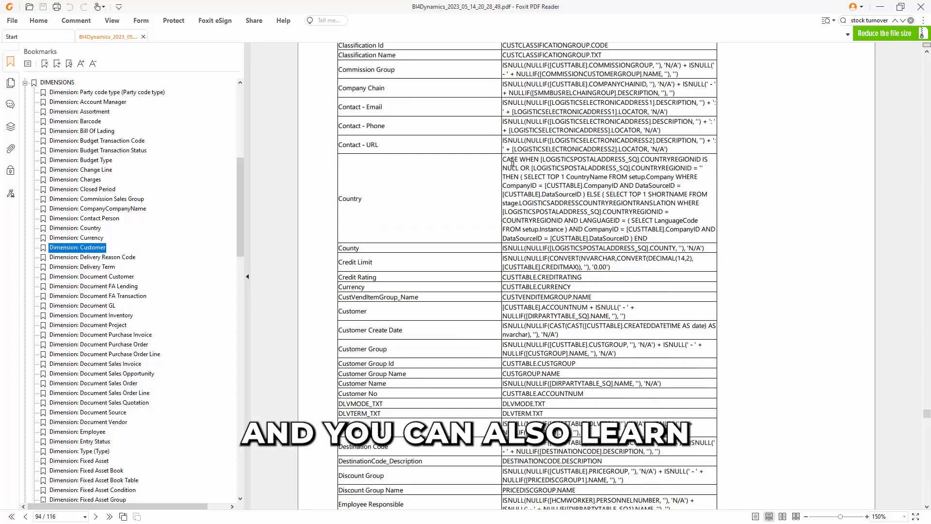
left_click_drag(503, 161, 650, 232)
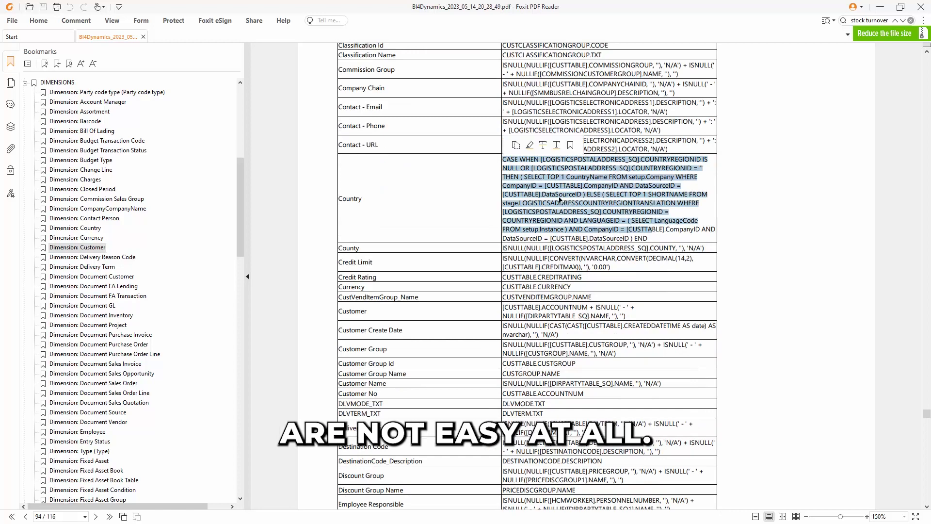
scroll(561, 199, "down", 5)
scroll(565, 192, "down", 4)
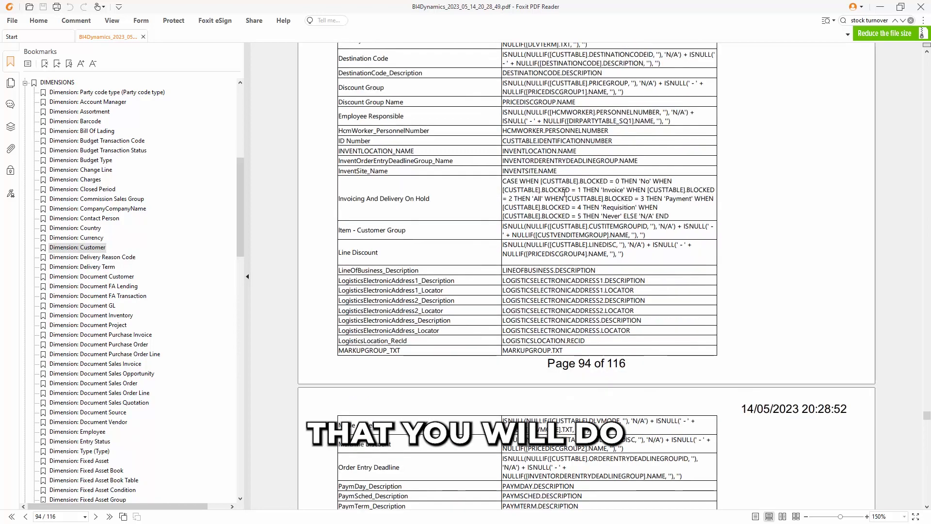
scroll(565, 191, "down", 5)
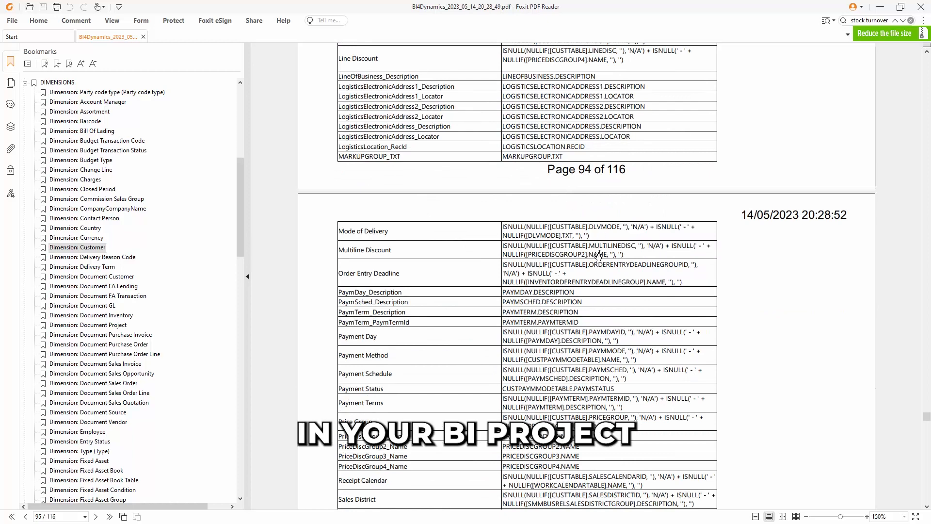